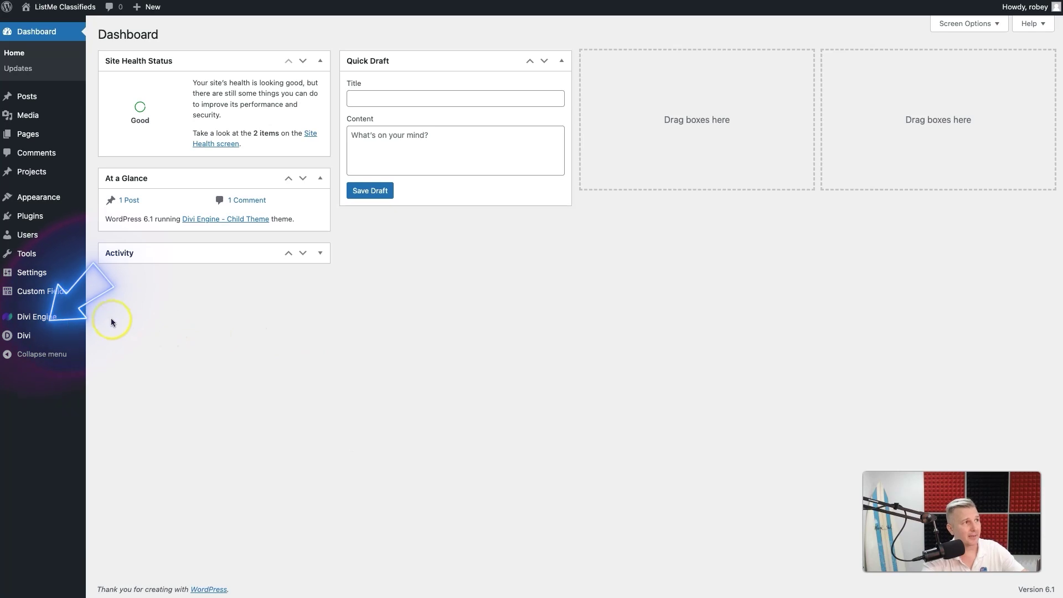
Open Divi Engine's Add/Edit Post Types list, which shows no post types yet.
mouse_move(33, 318)
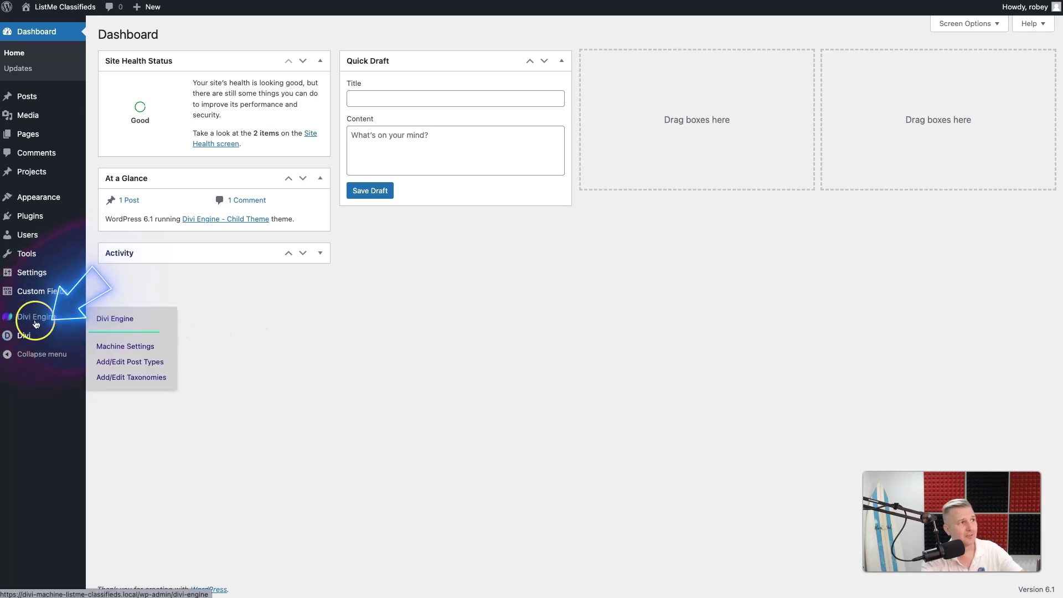
left_click(128, 368)
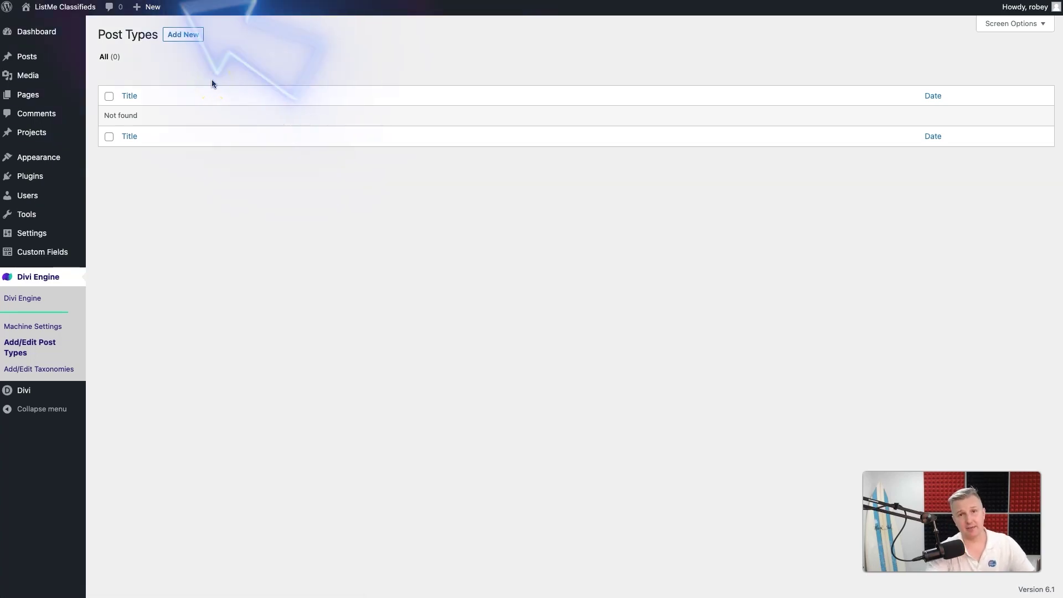
Add a post type titled Classifieds (slug classifieds) described as 'Used for Classified posts'.
left_click(187, 38)
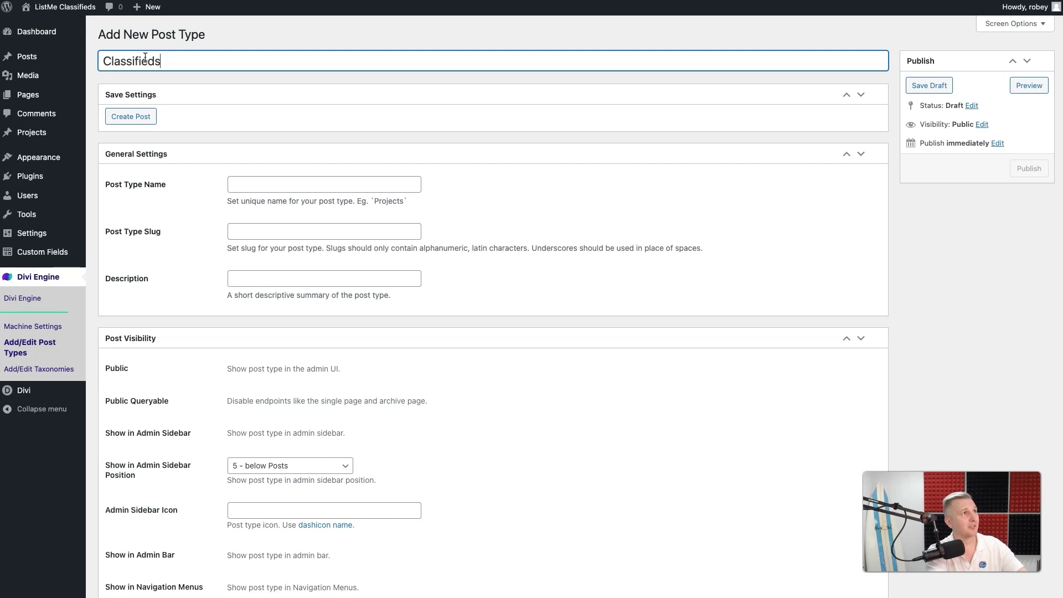
left_click(204, 76)
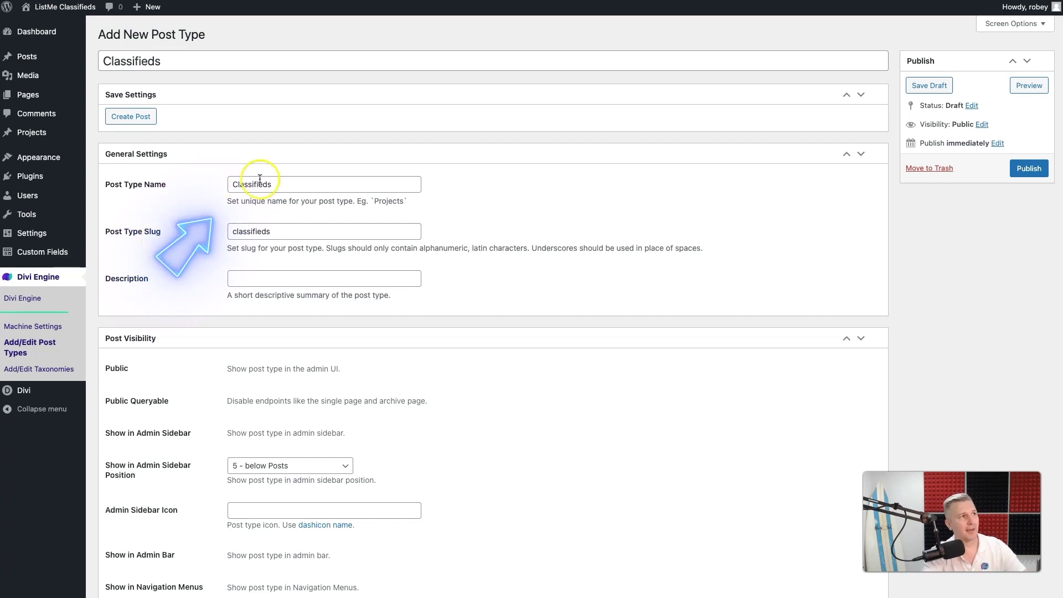
scroll(145, 192, "down", 1)
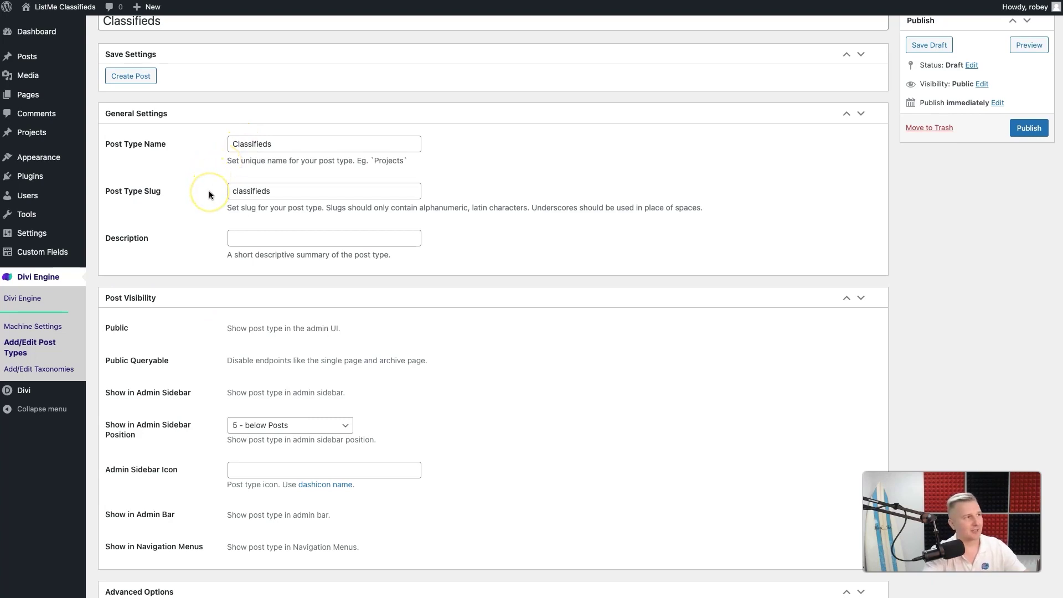
left_click(252, 240)
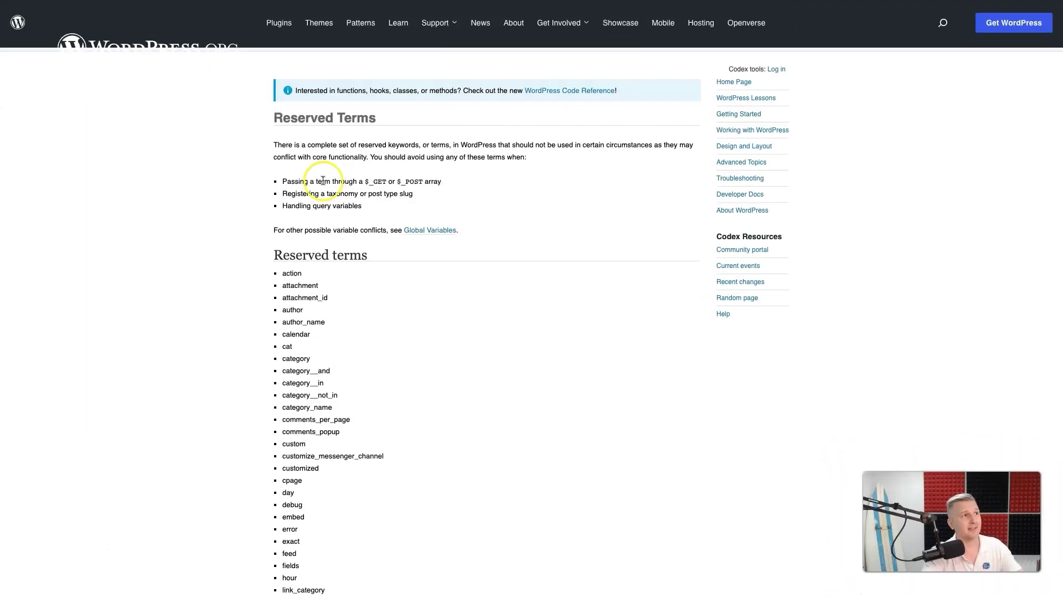
scroll(332, 177, "down", 7)
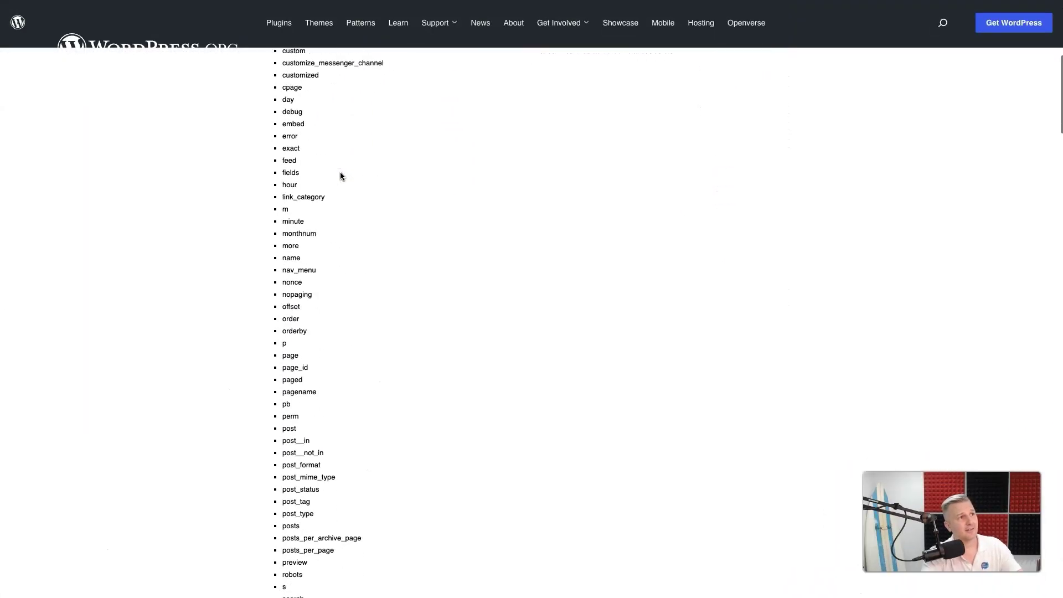
scroll(340, 176, "up", 7)
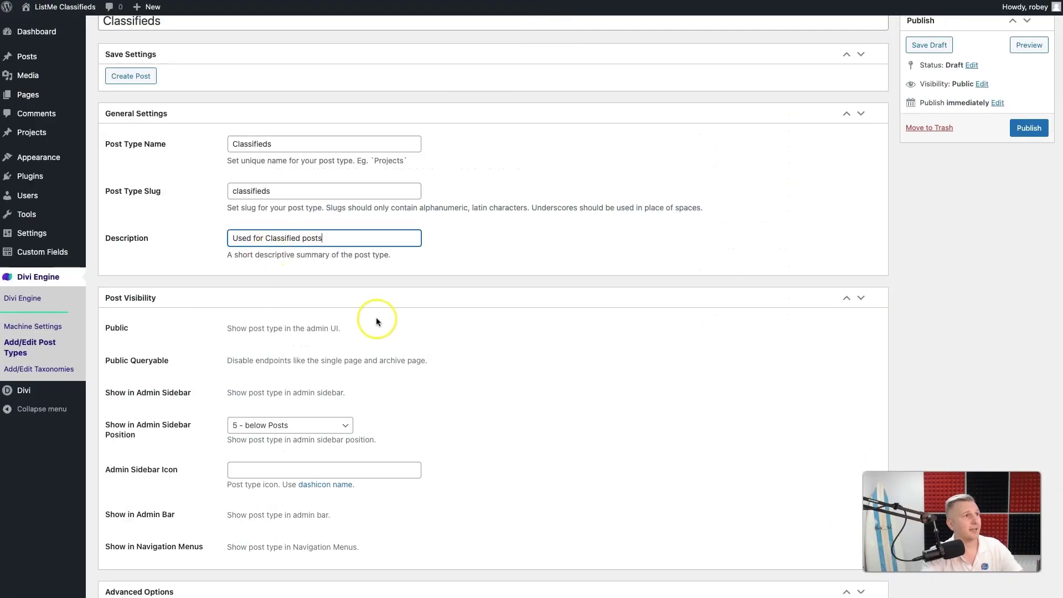
scroll(376, 321, "down", 3)
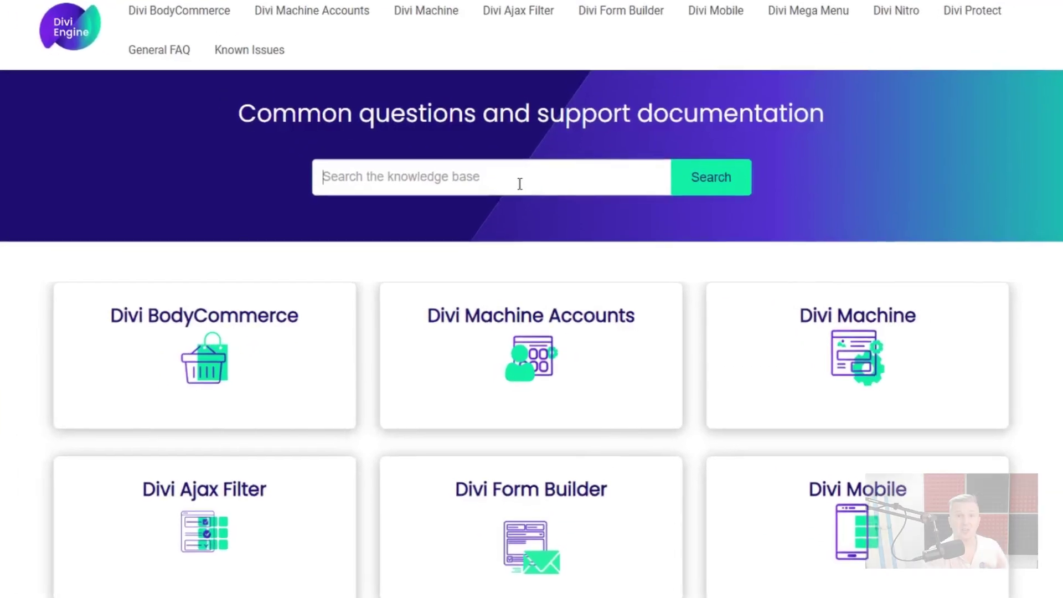
left_click(520, 185)
type("cus")
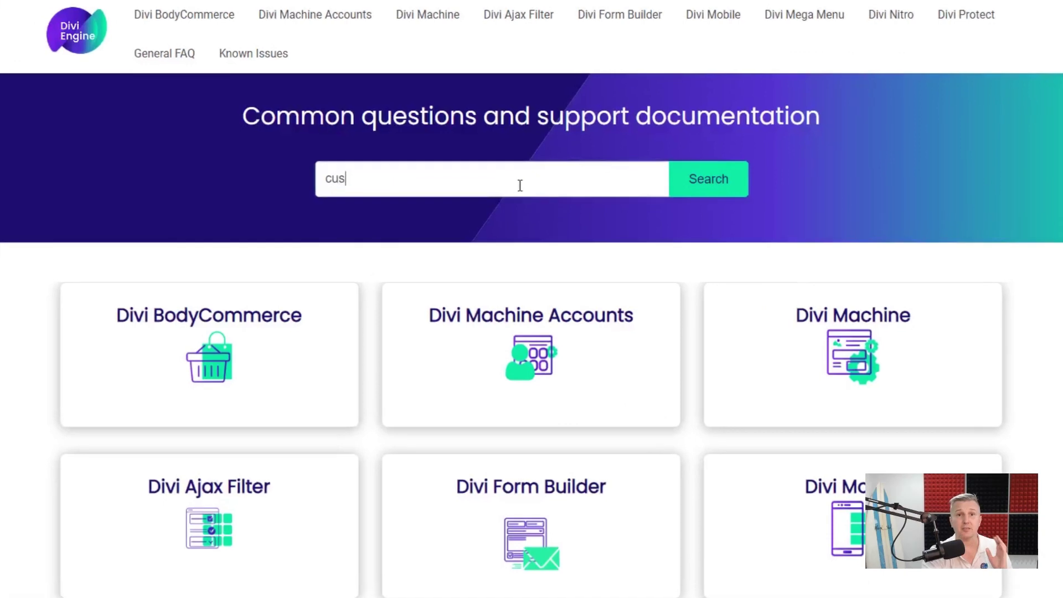
type("tom post type")
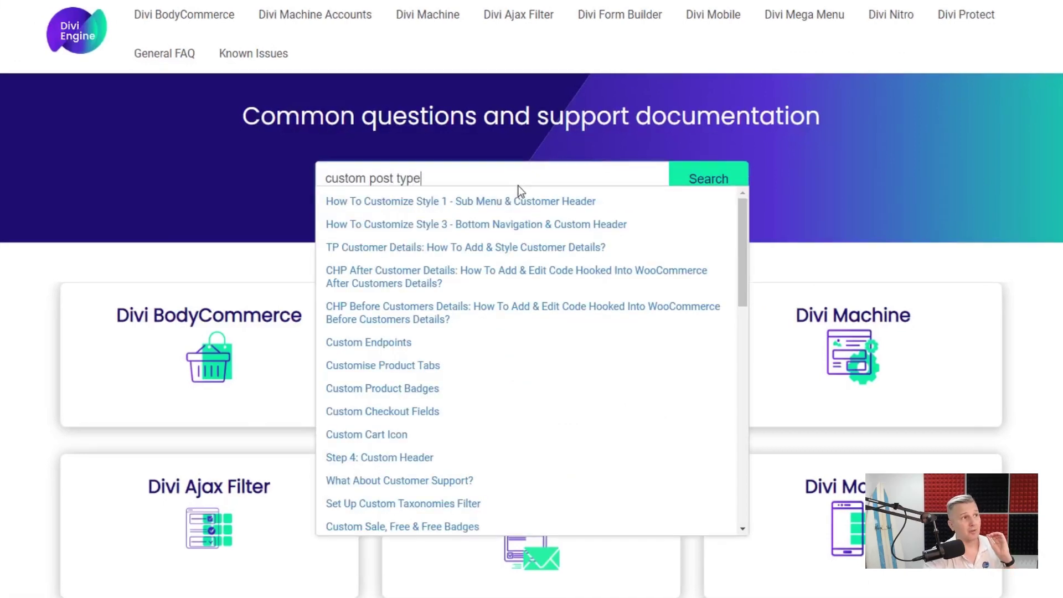
key("Return")
scroll(531, 332, "down", 3)
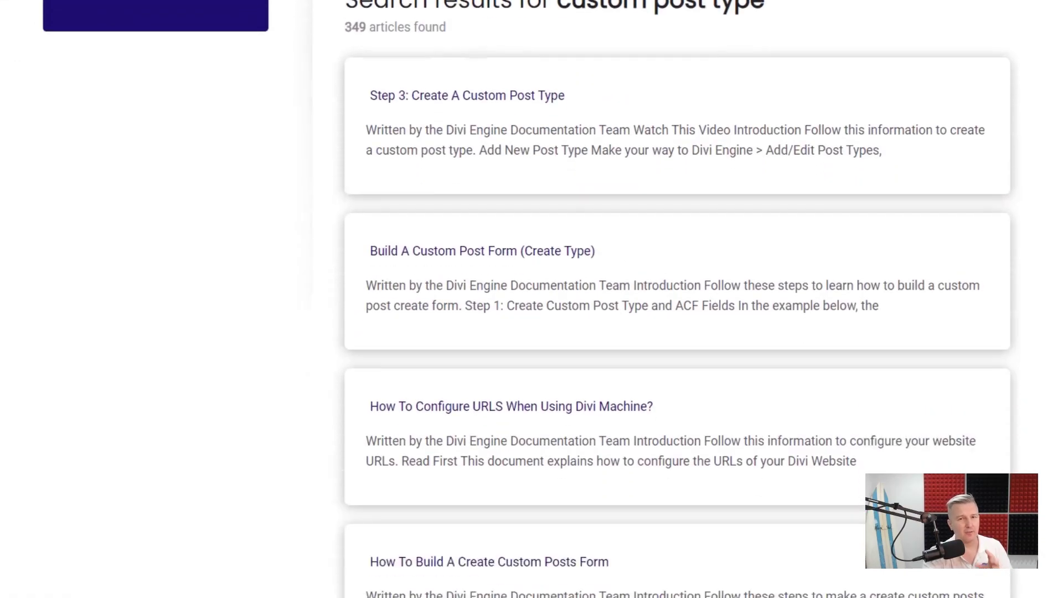
scroll(677, 299, "down", 12)
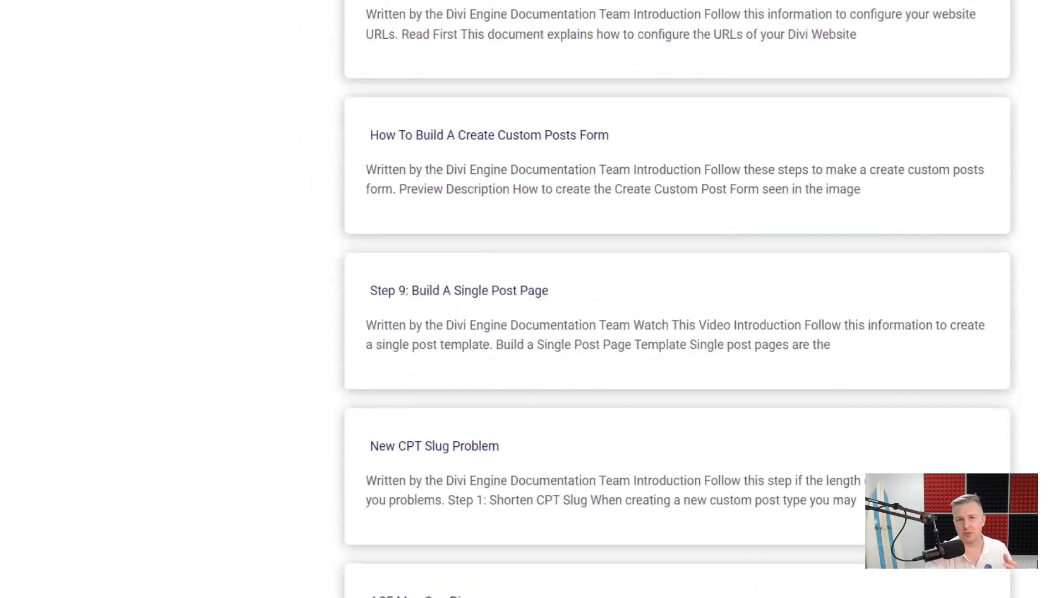
scroll(677, 299, "down", 12)
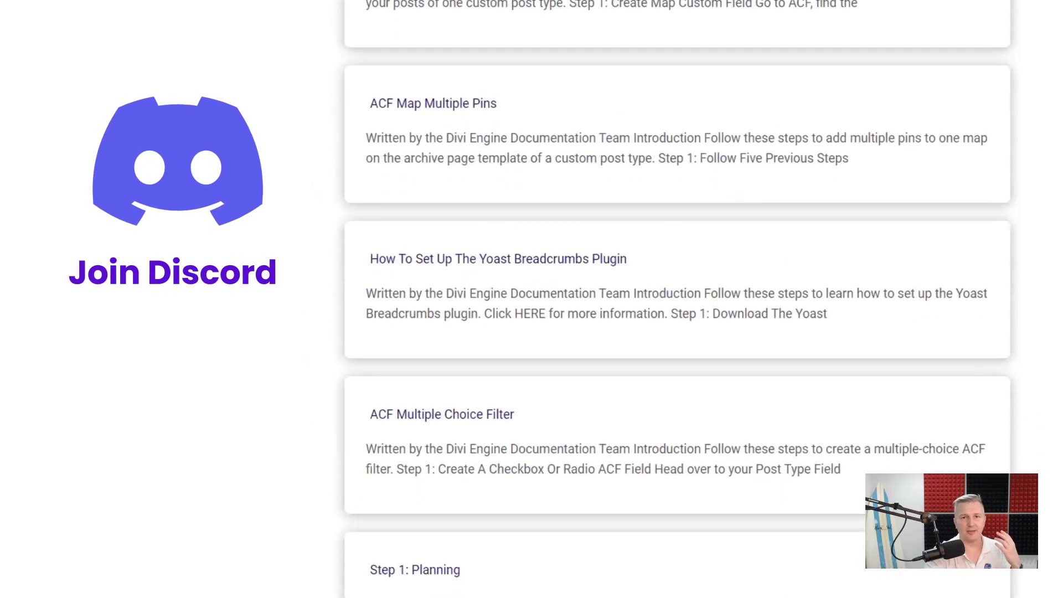
scroll(677, 299, "down", 11)
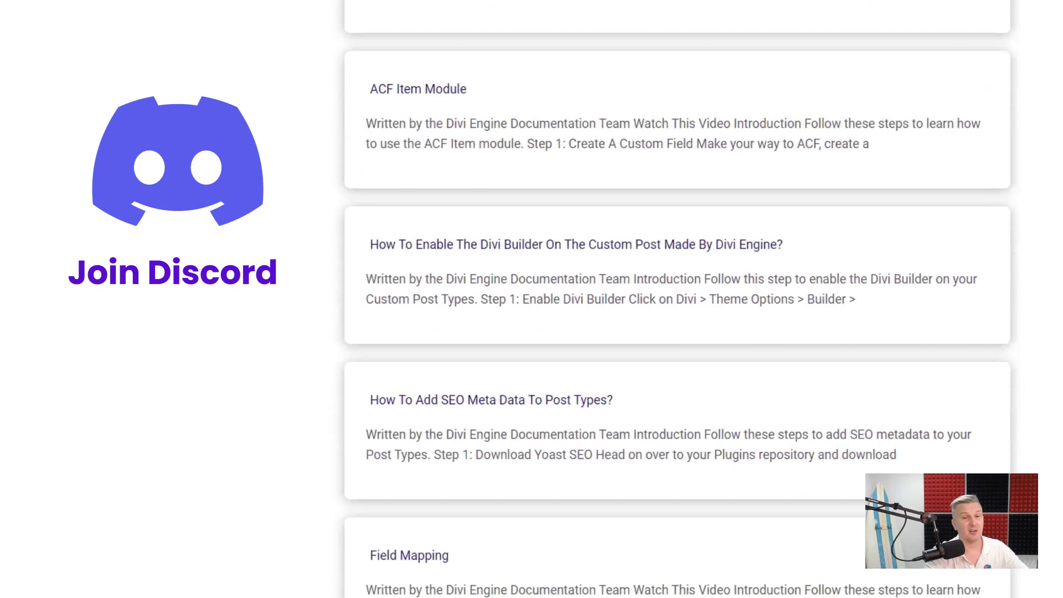
scroll(677, 299, "down", 6)
scroll(678, 299, "down", 6)
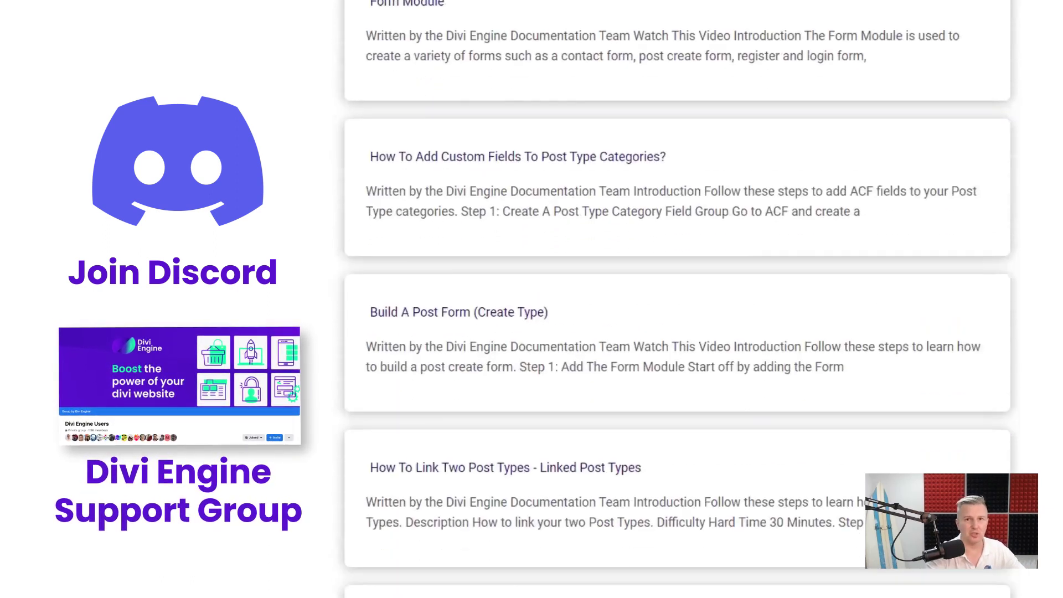
scroll(677, 299, "down", 6)
scroll(677, 299, "down", 9)
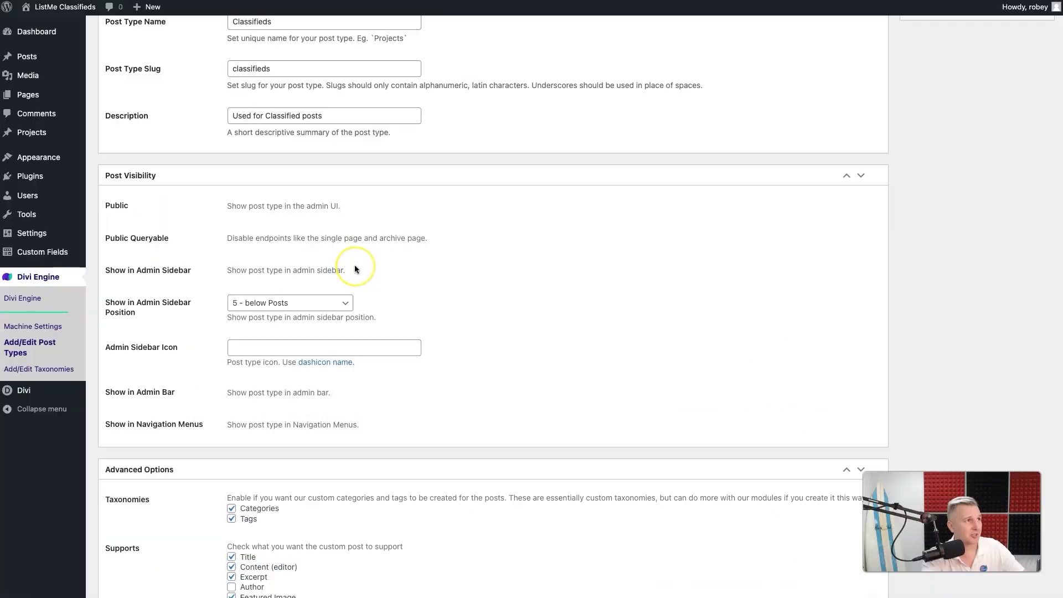
scroll(355, 269, "down", 2)
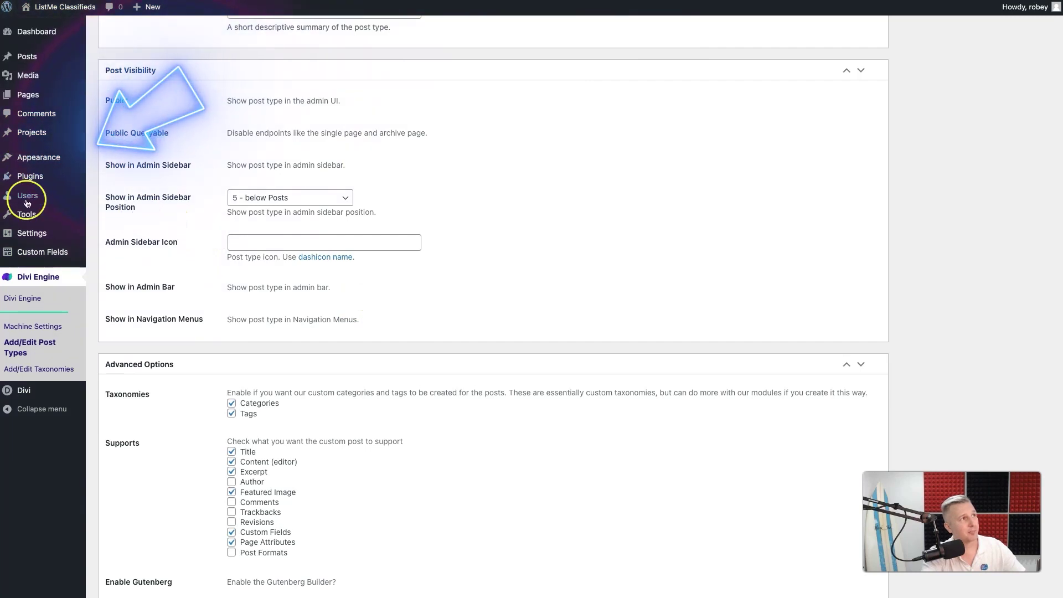
Keep the sidebar position below Posts after trying below Users, then open the dashicon names reference.
left_click(309, 203)
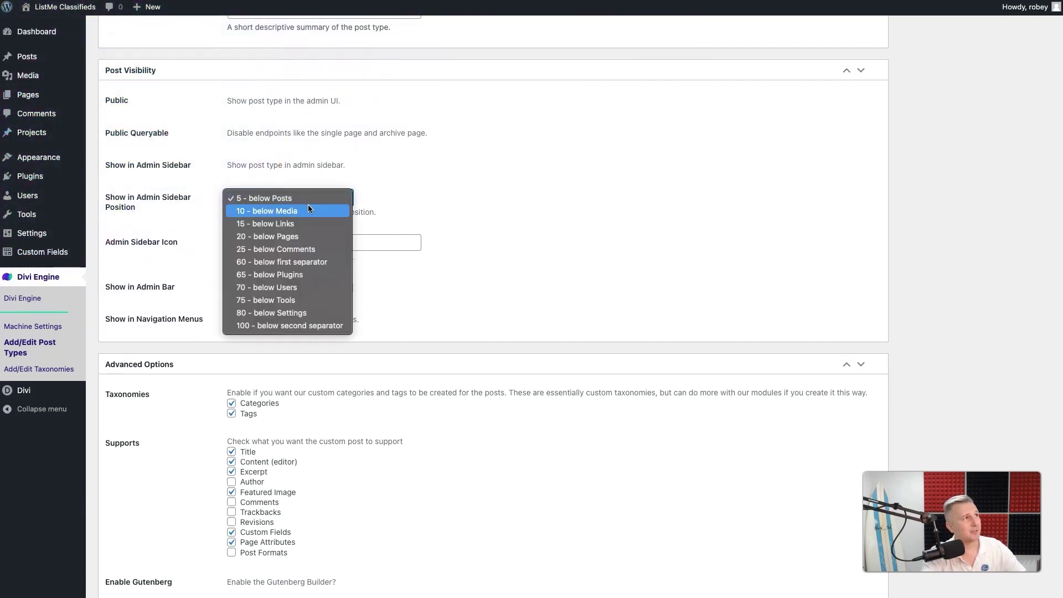
left_click(292, 203)
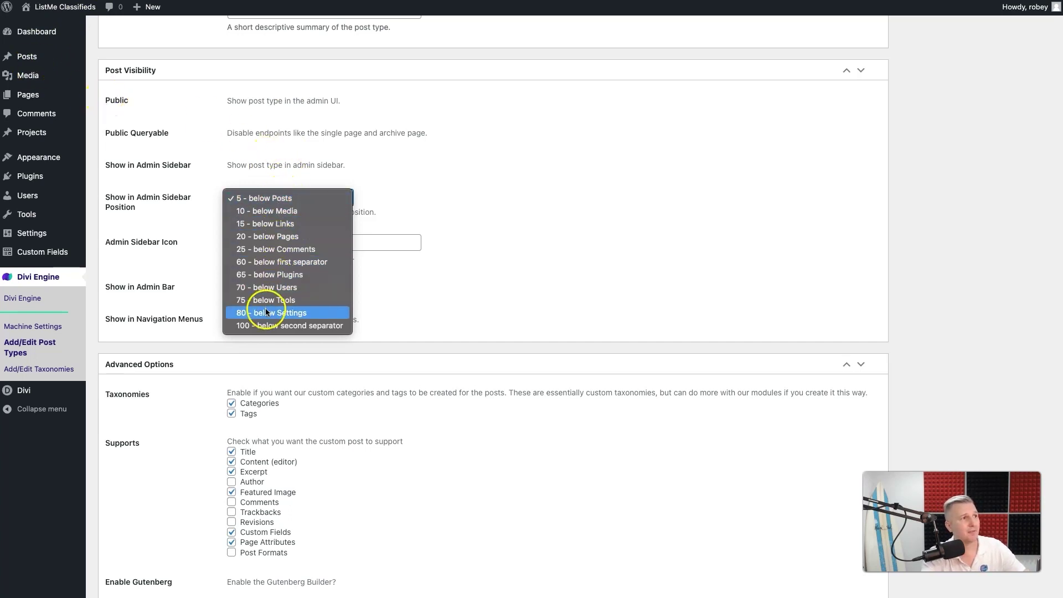
left_click(273, 288)
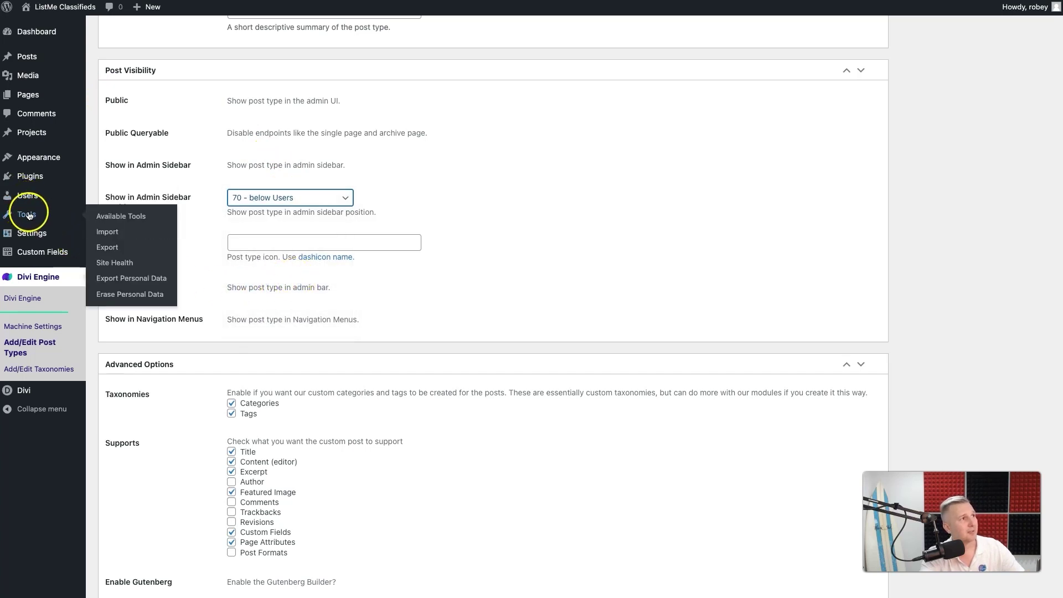
left_click(327, 197)
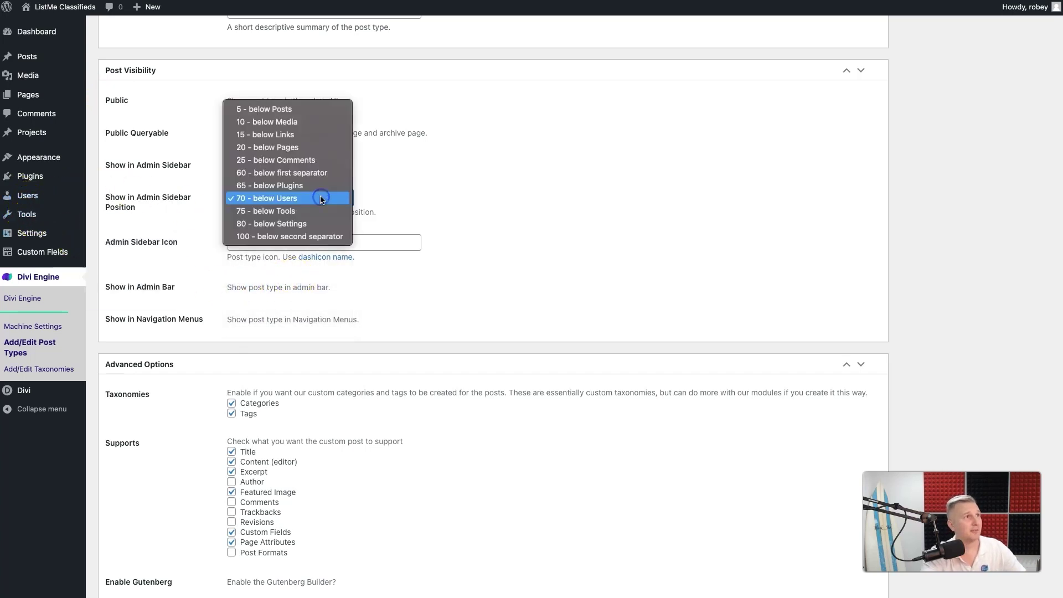
left_click(339, 112)
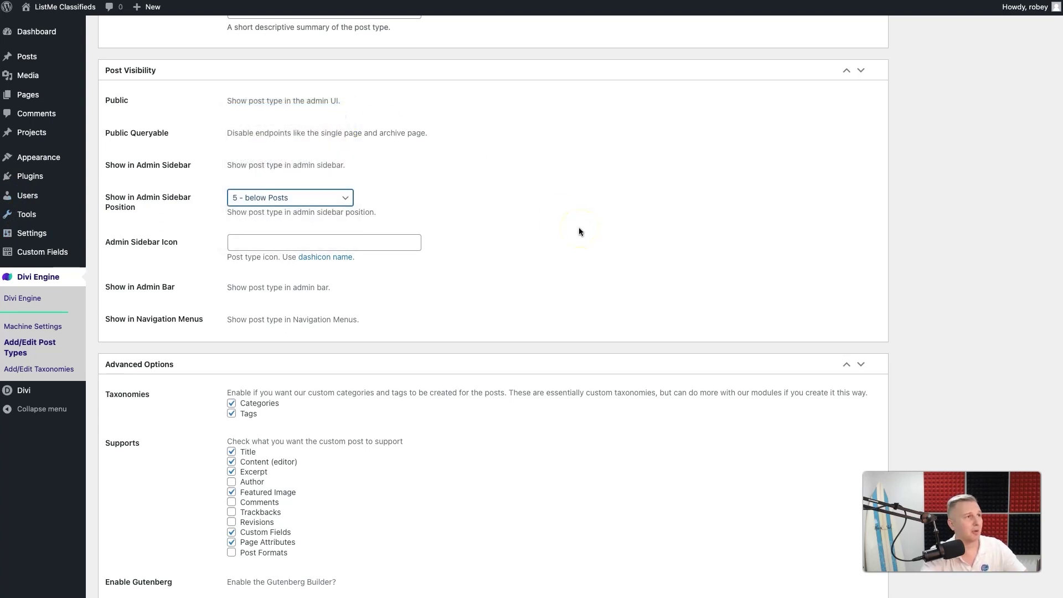
left_click(159, 253)
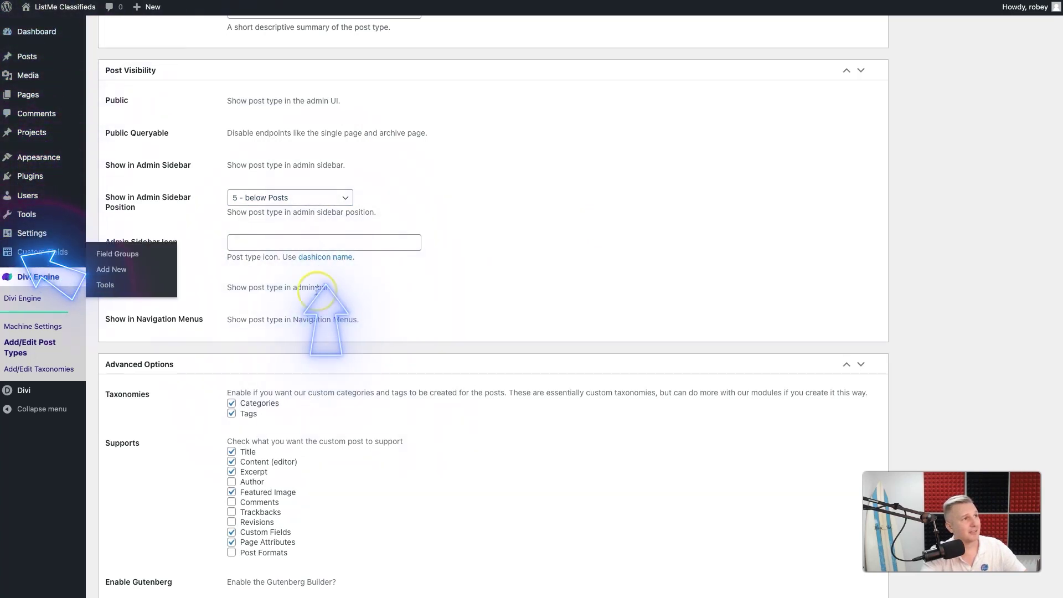
left_click(324, 260)
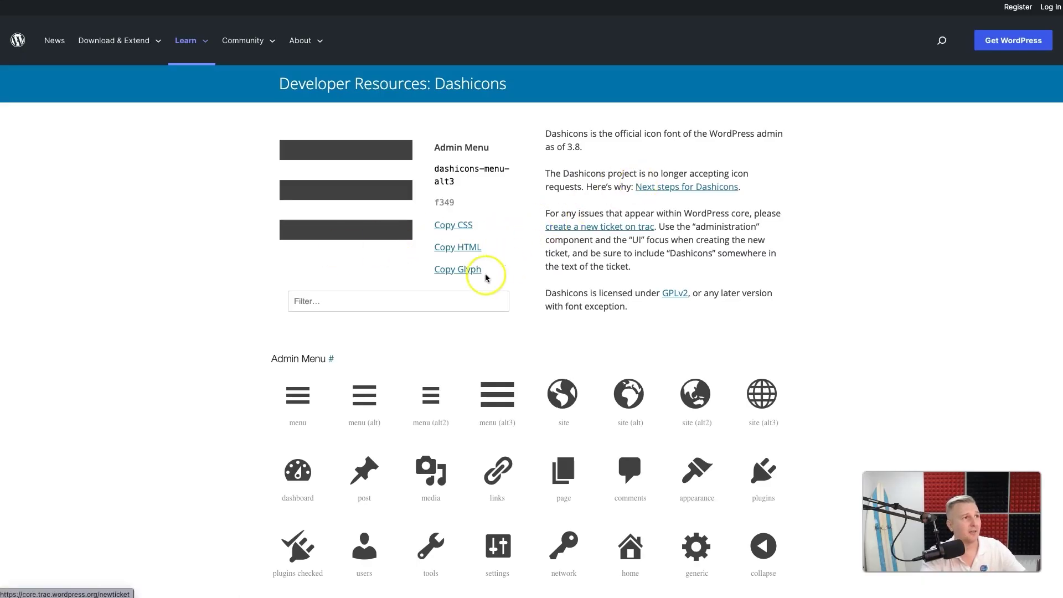
Browse the Dashicons reference list, trying the filter-by-name box.
scroll(385, 311, "down", 1)
scroll(385, 311, "down", 7)
scroll(385, 311, "up", 6)
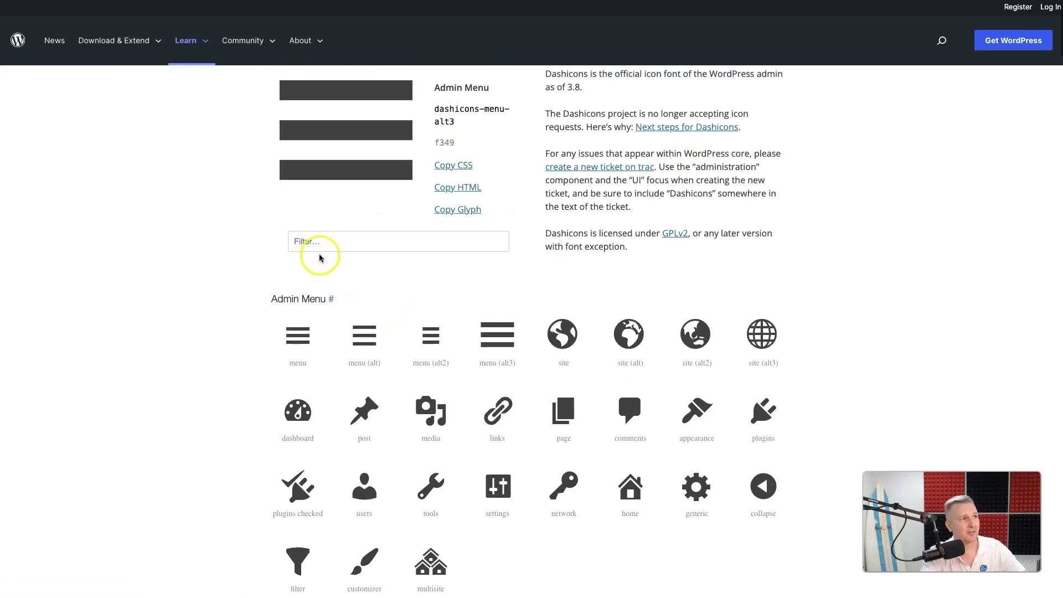
left_click(336, 238)
left_click(224, 271)
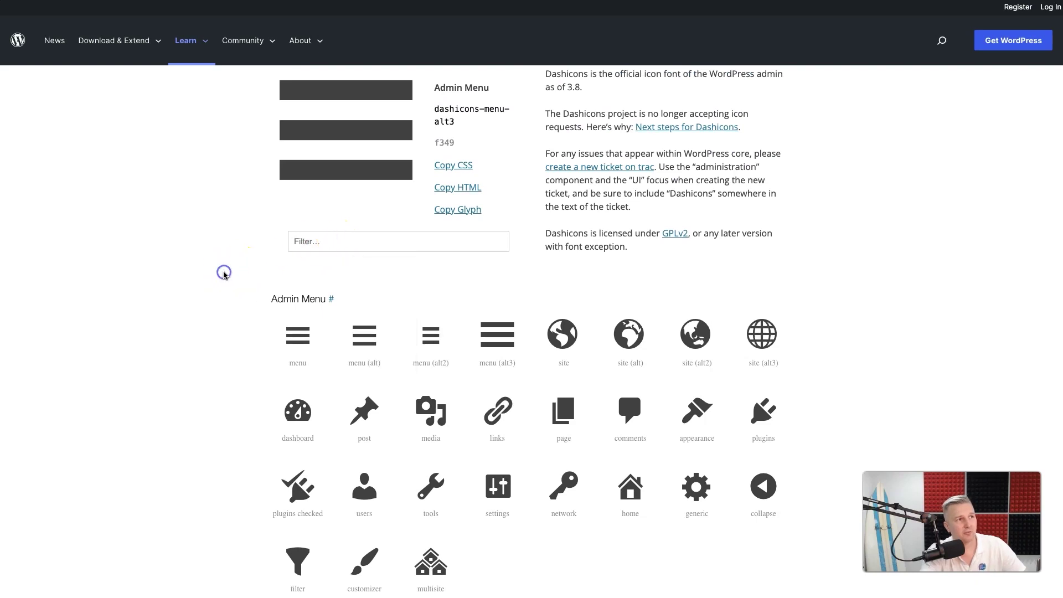
scroll(290, 287, "down", 6)
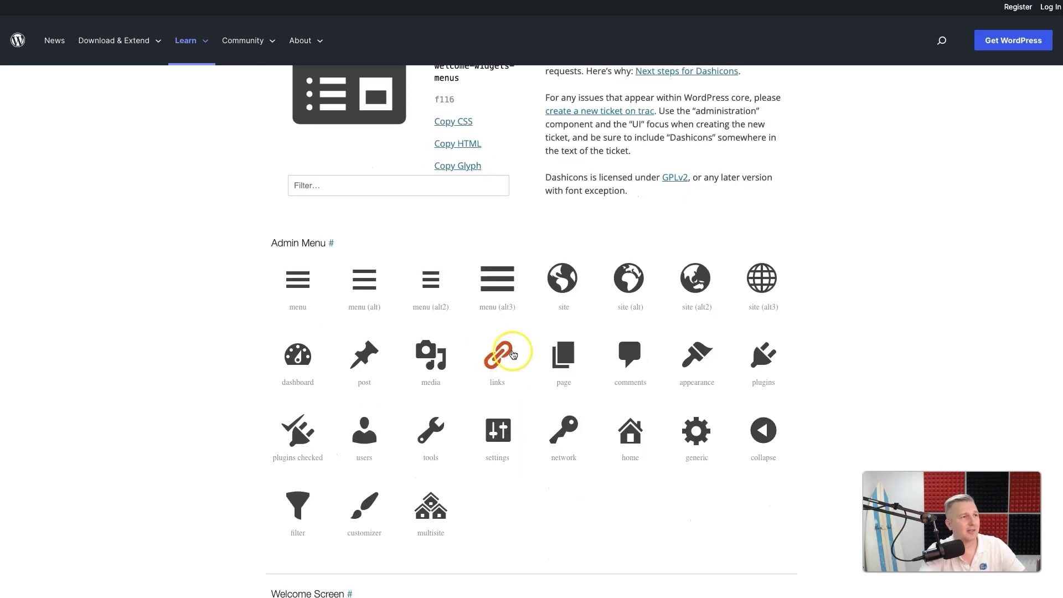
scroll(505, 209, "up", 2)
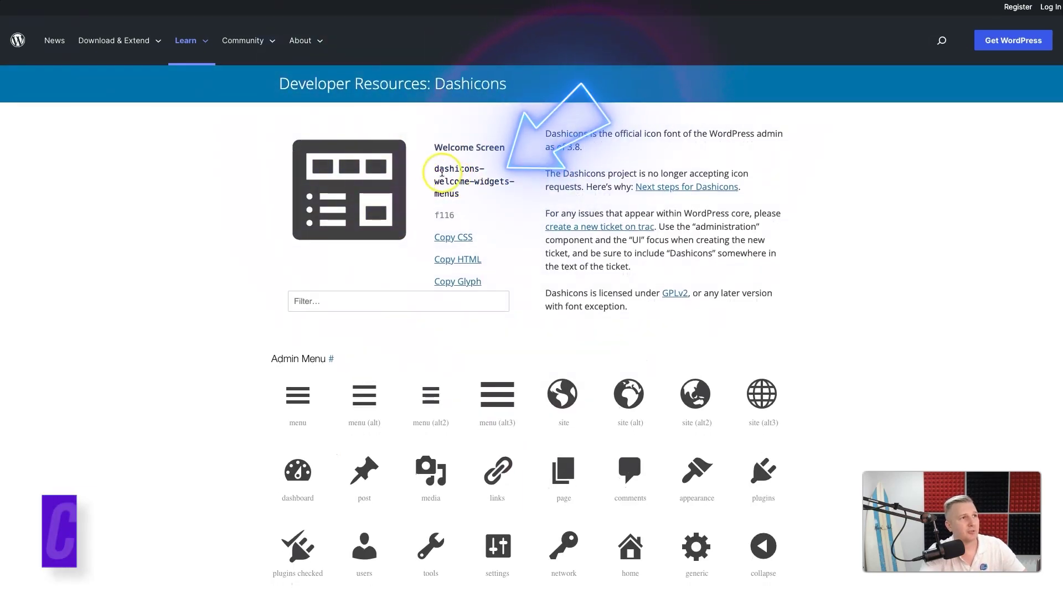
Copy the dashicons-welcome-widgets-menus class name and go back to the Admin Sidebar Icon field.
triple_click(468, 200)
key("ctrl+c")
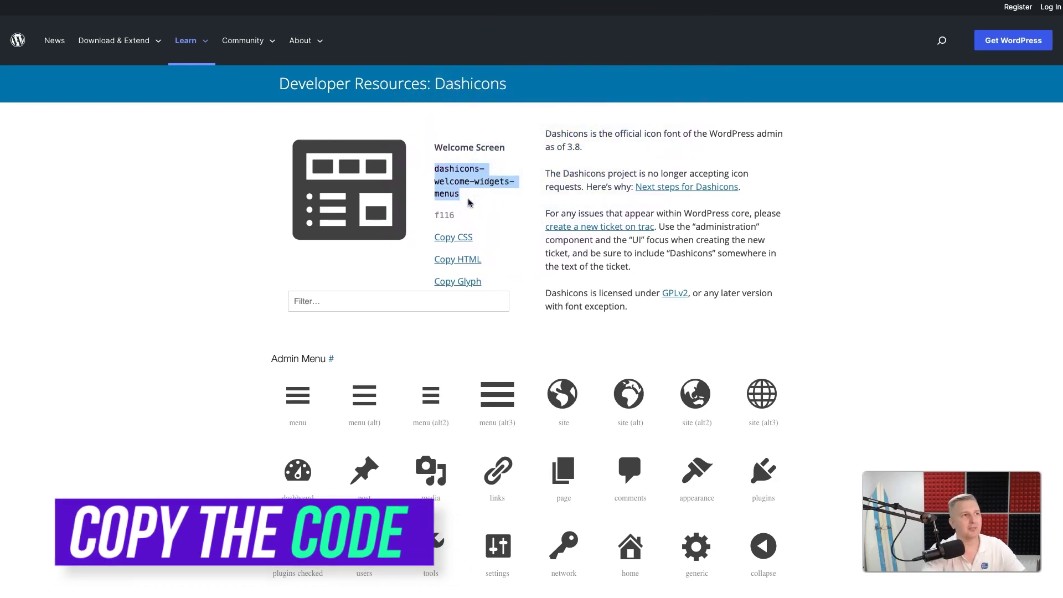
right_click(489, 176)
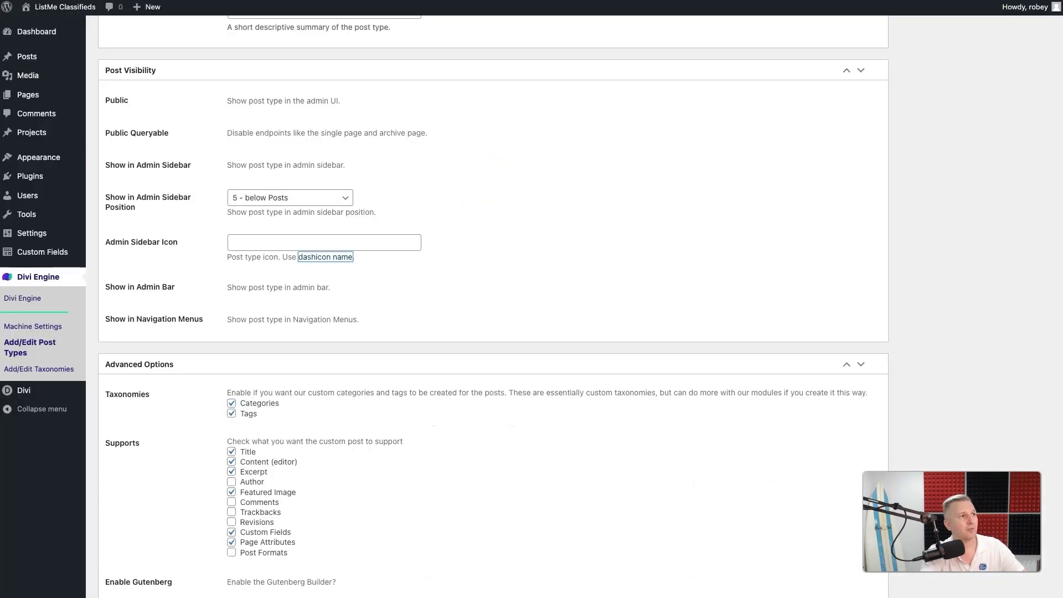
left_click(287, 237)
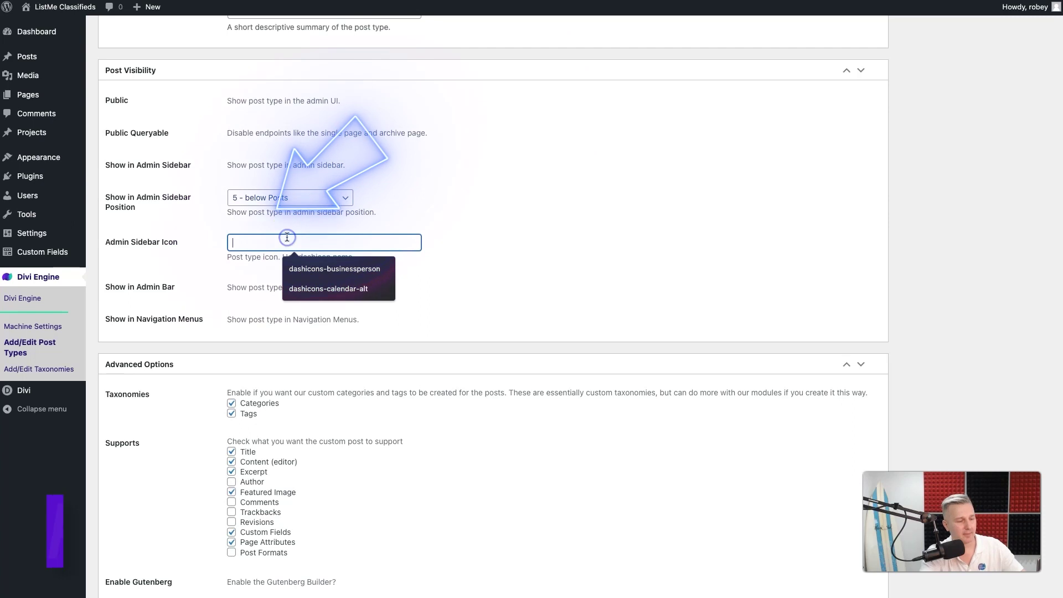
Paste dashicons-welcome-widgets-menus into the Admin Sidebar Icon field.
key("ctrl+v")
left_click(593, 243)
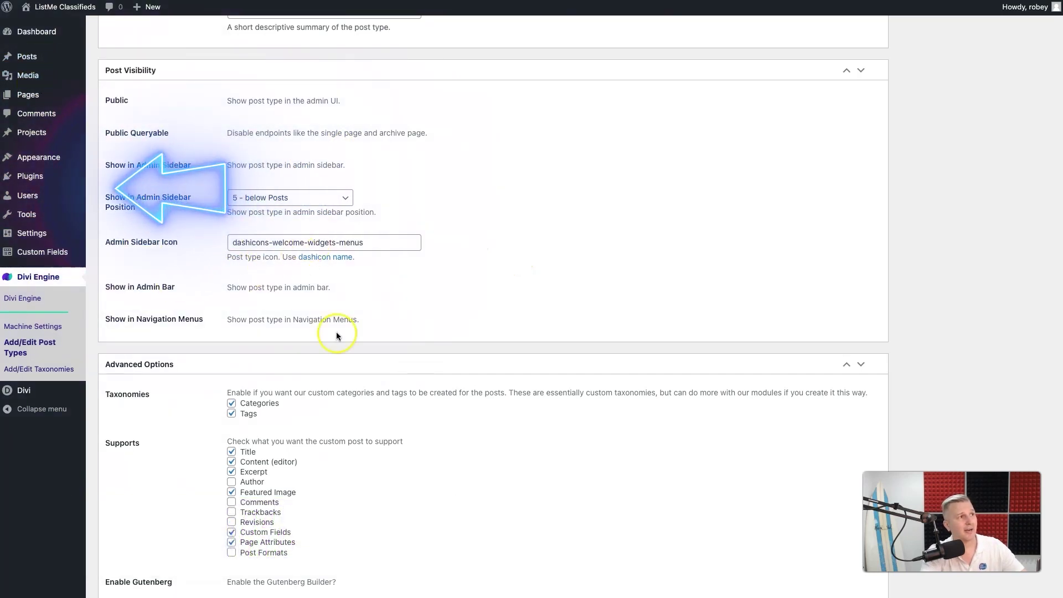
scroll(337, 334, "down", 4)
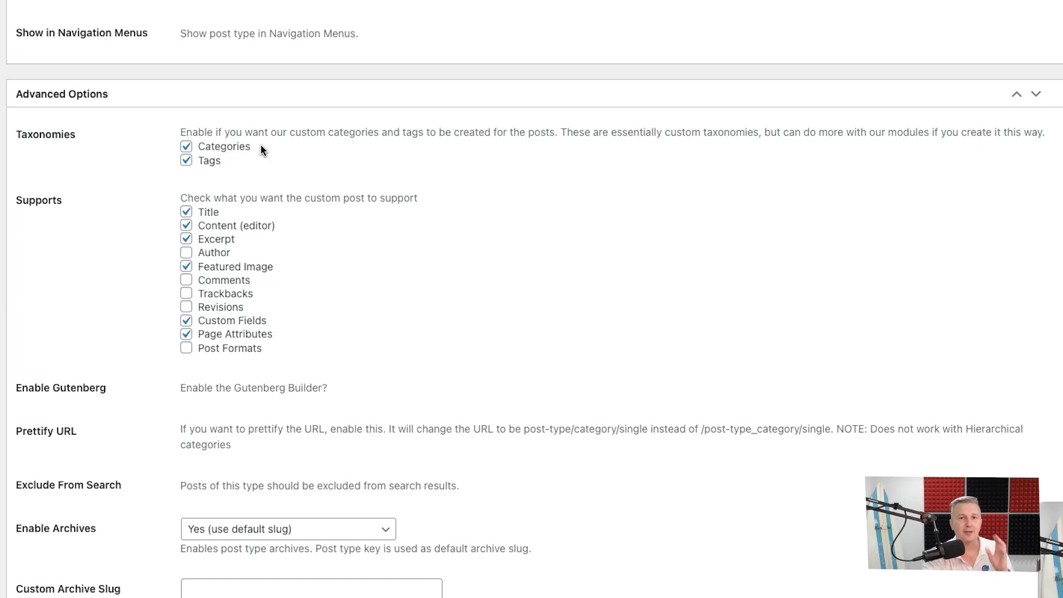
Uncheck Excerpt under Supports, leaving Title, Content, Featured Image, Custom Fields and Page Attributes on.
scroll(261, 189, "down", 2)
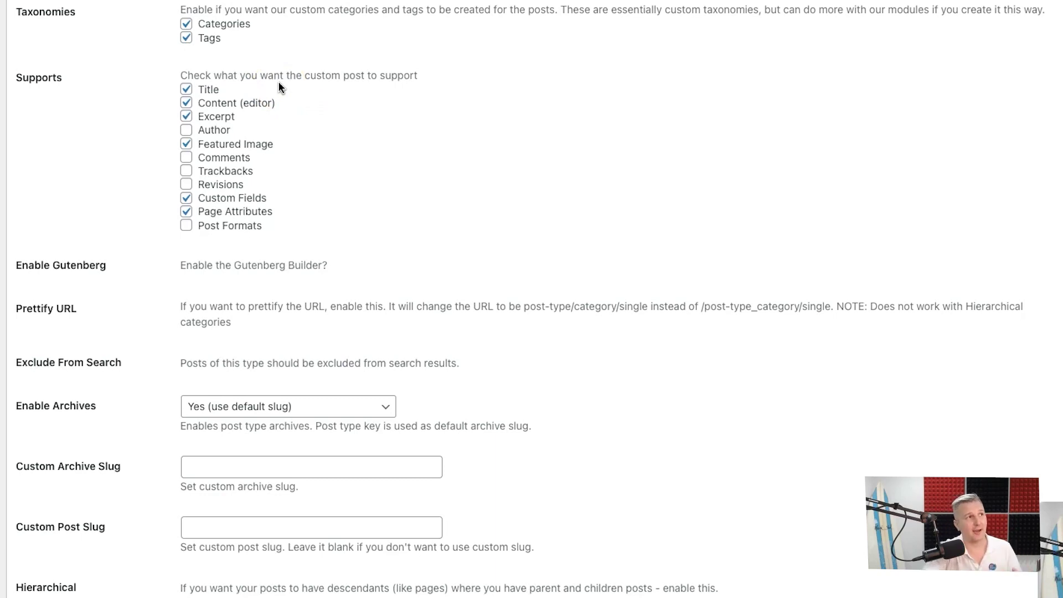
left_click(214, 118)
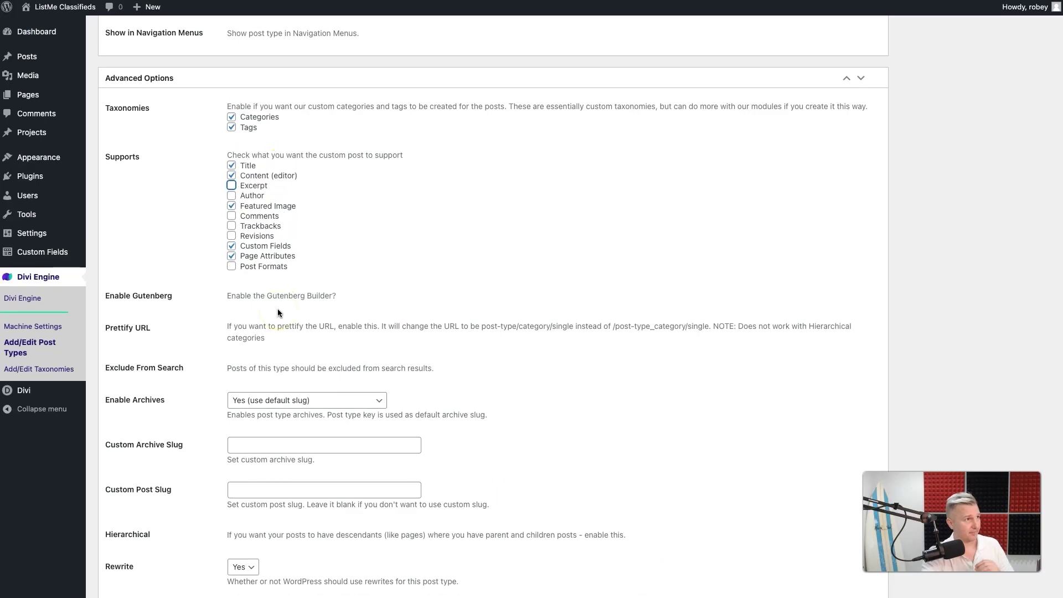
scroll(278, 311, "down", 2)
scroll(280, 311, "down", 1)
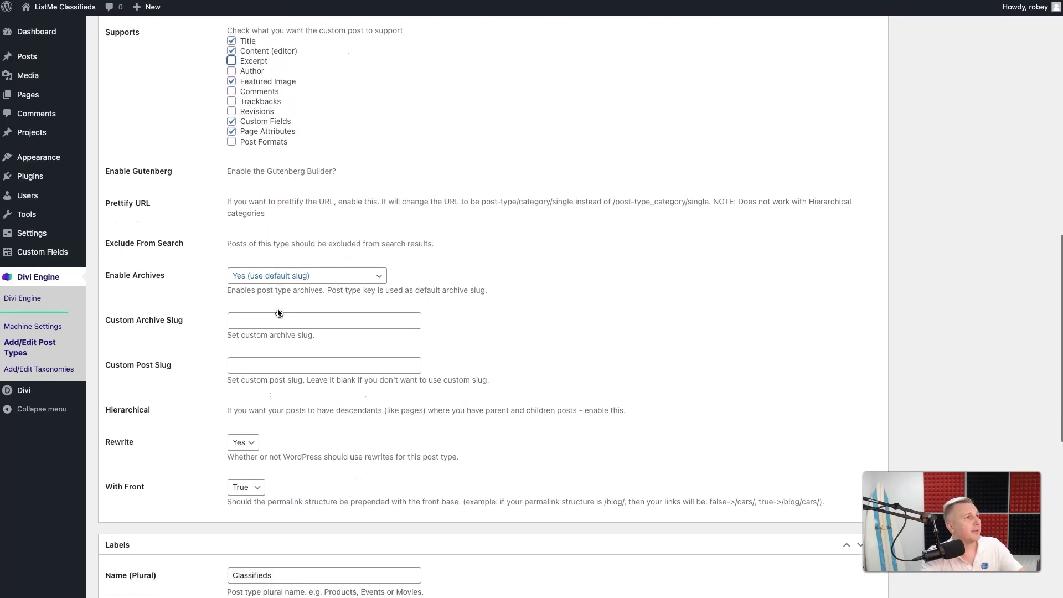
scroll(287, 266, "down", 2)
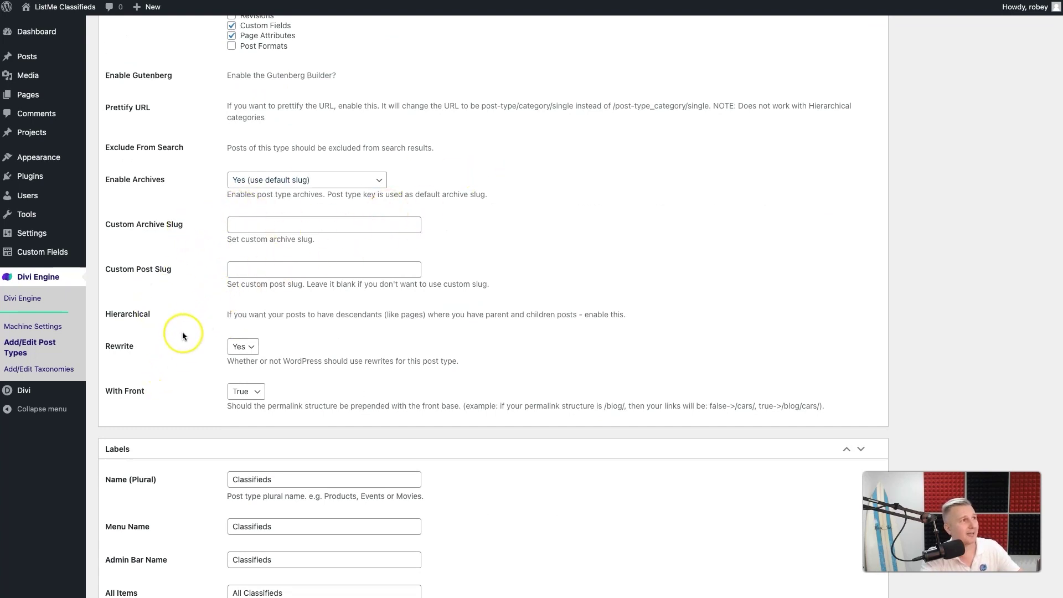
scroll(183, 335, "down", 2)
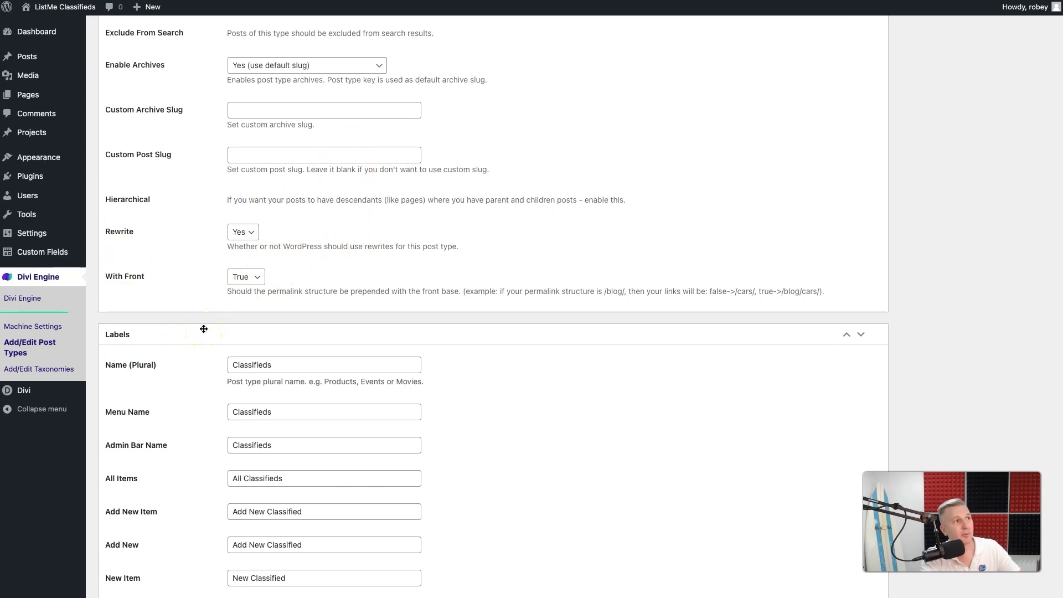
scroll(204, 328, "down", 4)
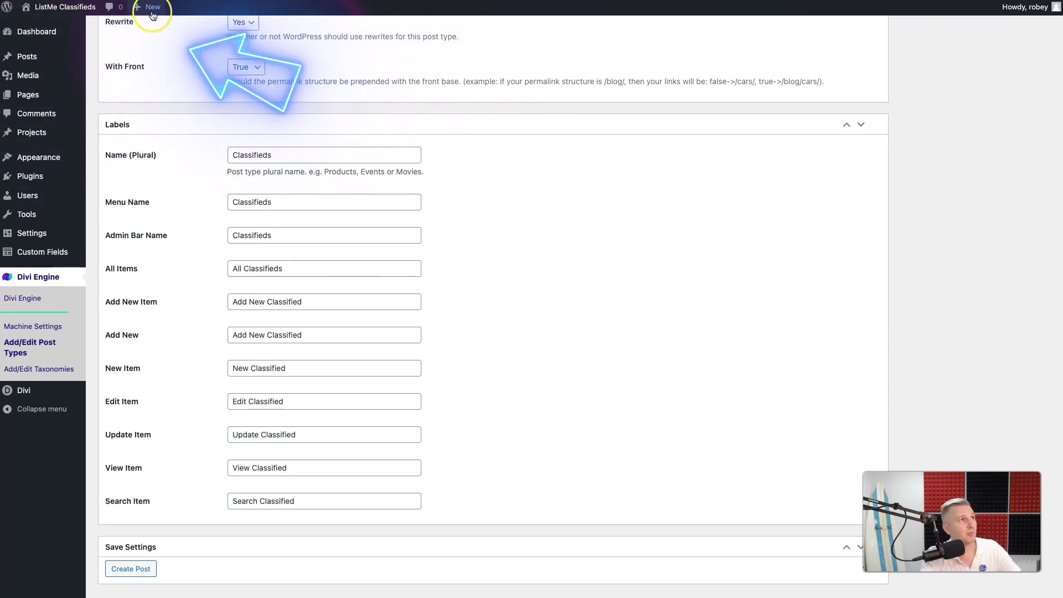
mouse_move(152, 14)
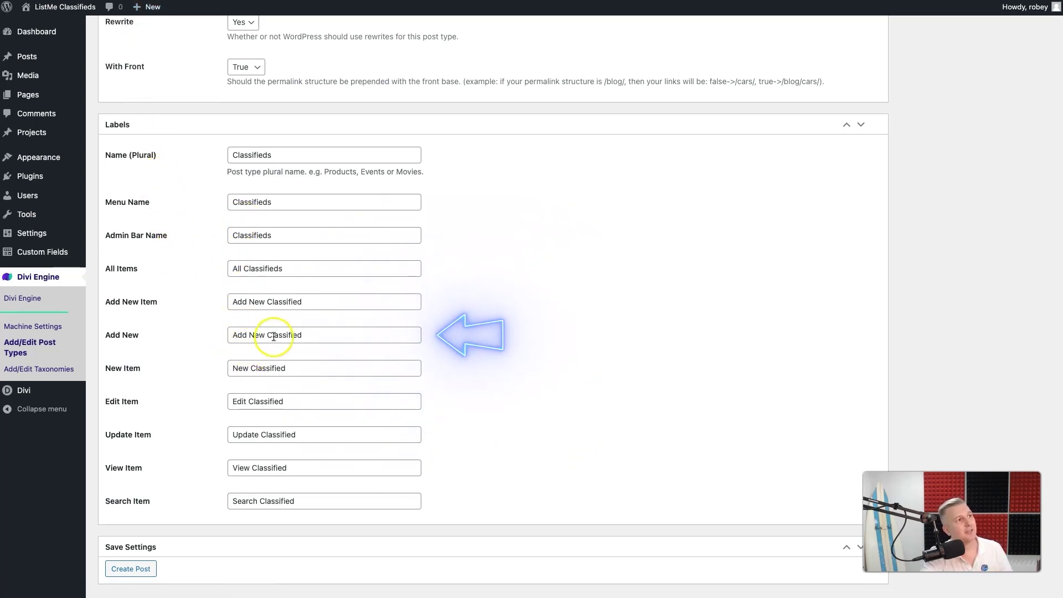
left_click(251, 147)
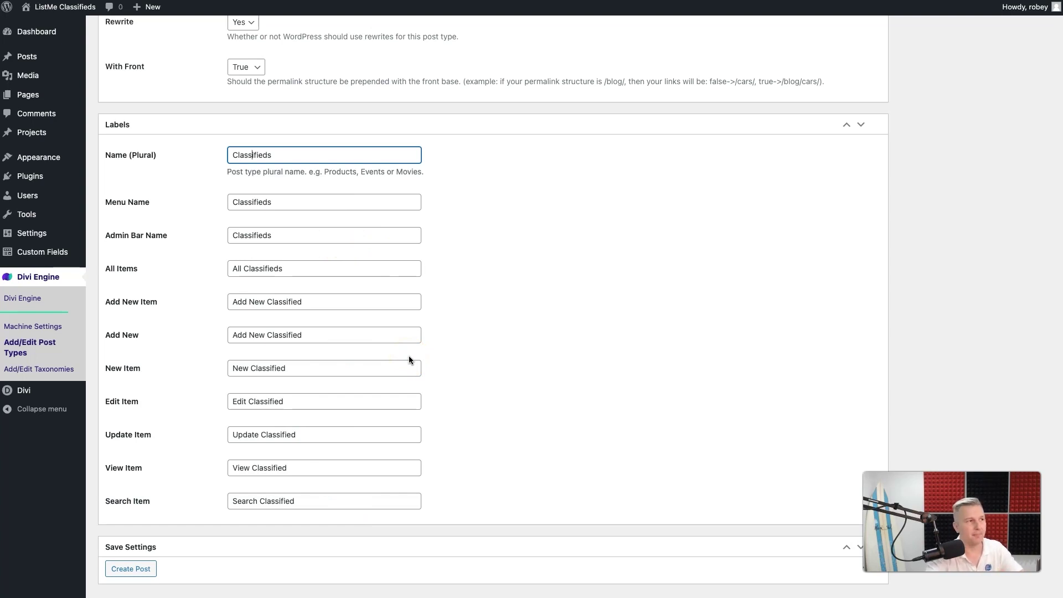
scroll(408, 426, "down", 1)
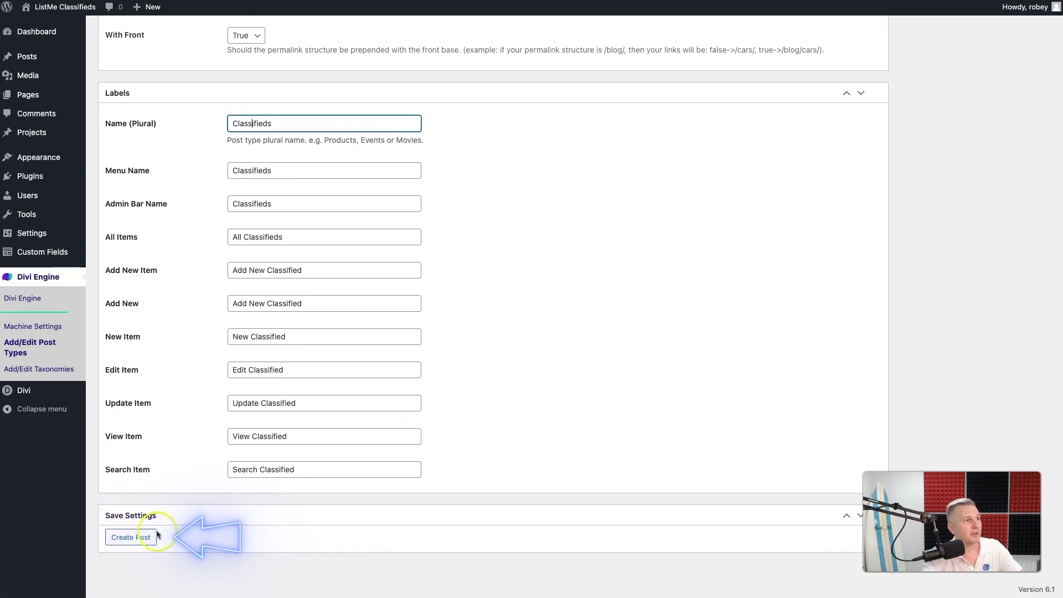
Create and publish the Classifieds post type so its menu appears in the admin sidebar.
left_click(143, 537)
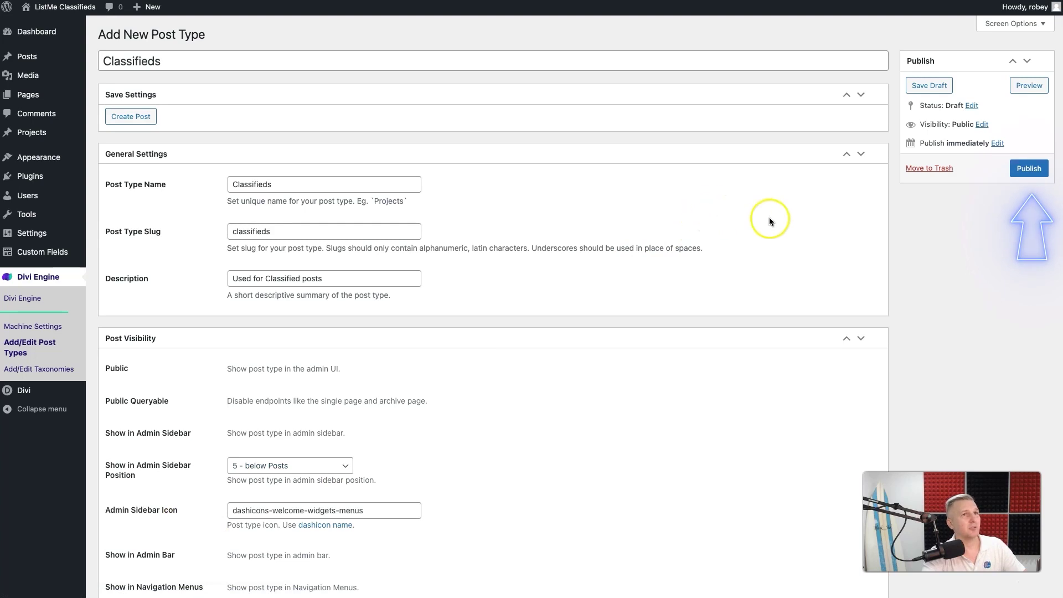
left_click(1027, 167)
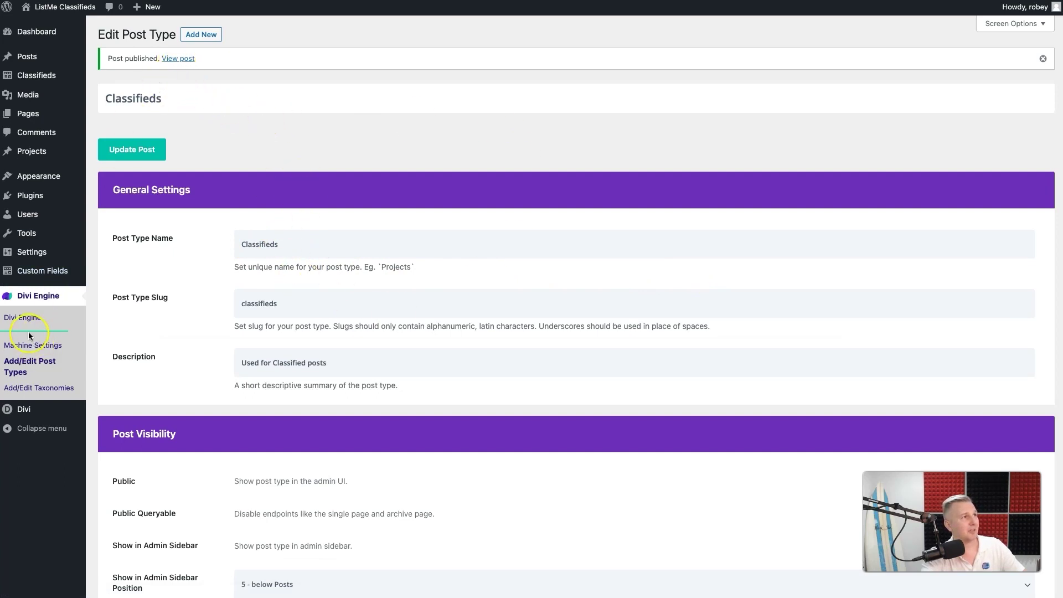
mouse_move(25, 82)
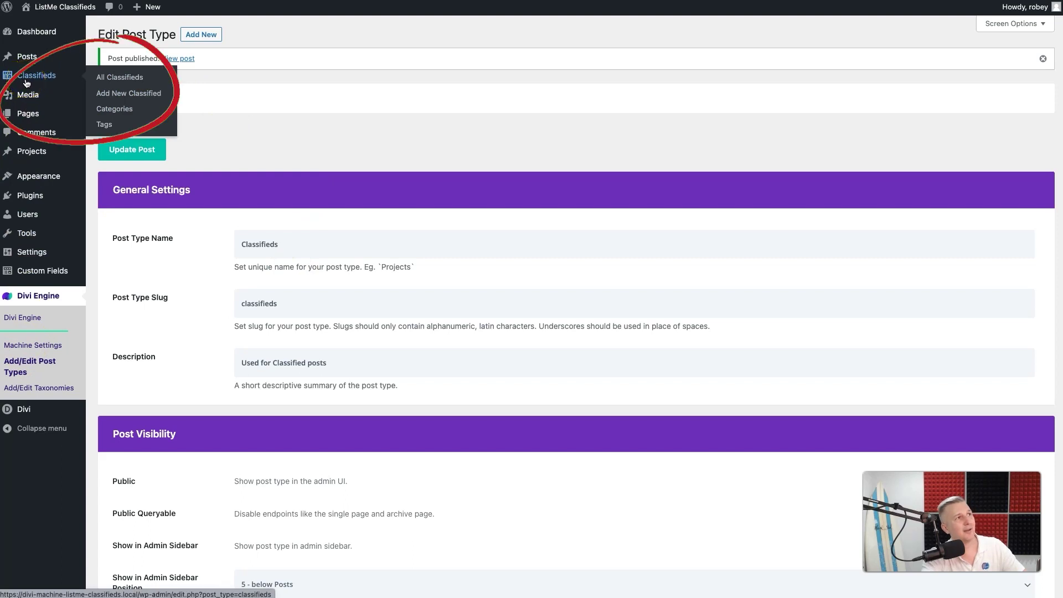
Open All Classifieds from the sidebar, which lists no classifieds yet.
left_click(25, 82)
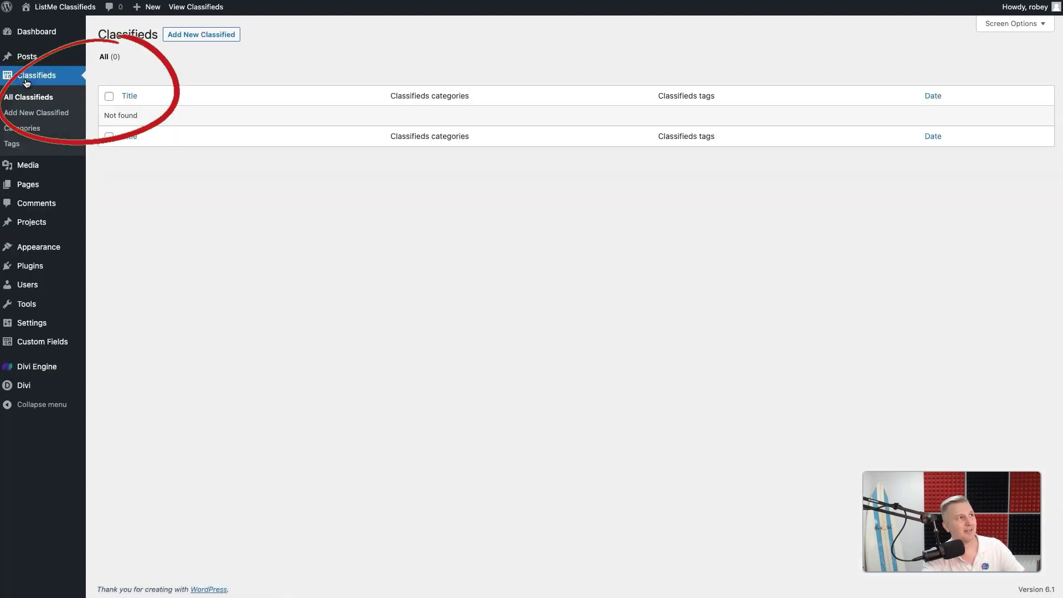